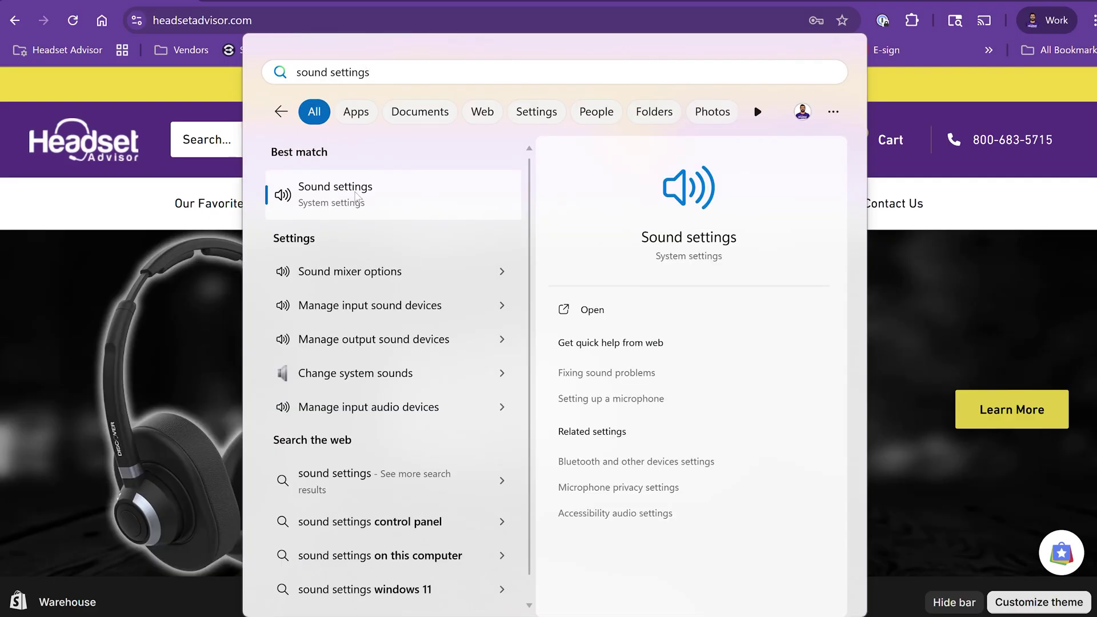
Confirm the Sound page shows the Yealink WH68 Headset Earphone and Headset Microphone as the default output and input
left_click(355, 196)
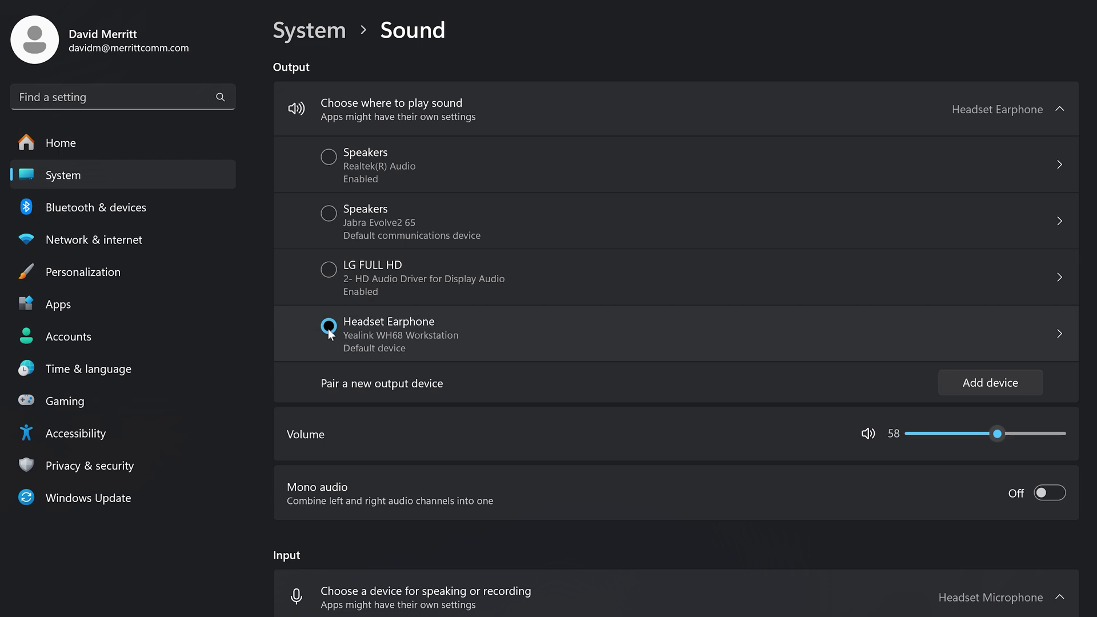
scroll(386, 334, "down", 5)
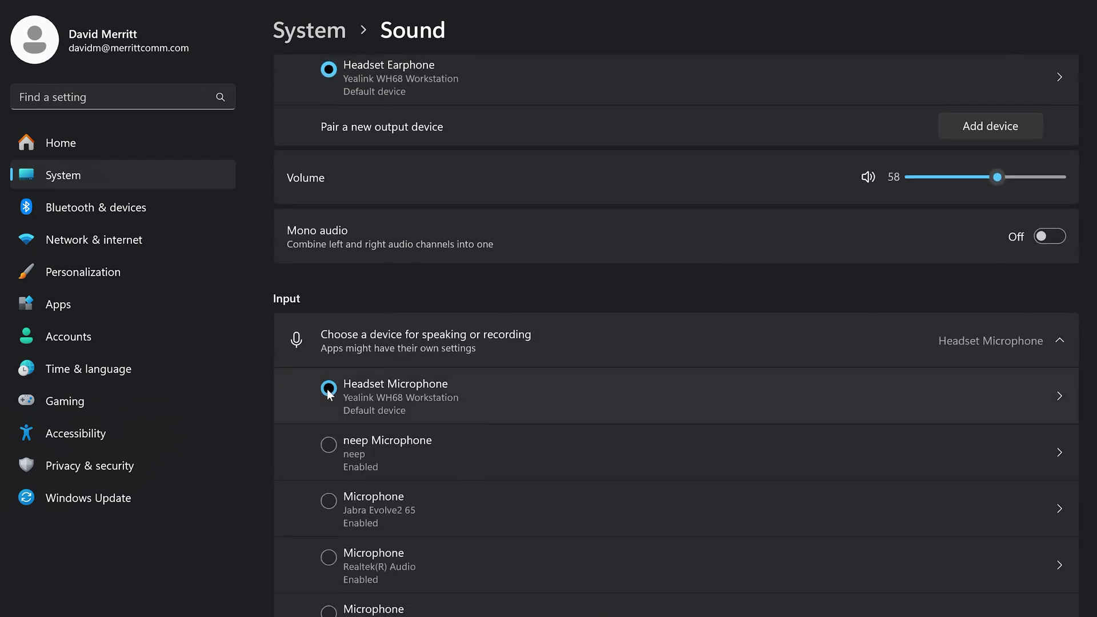
scroll(327, 389, "down", 3)
scroll(326, 389, "up", 1)
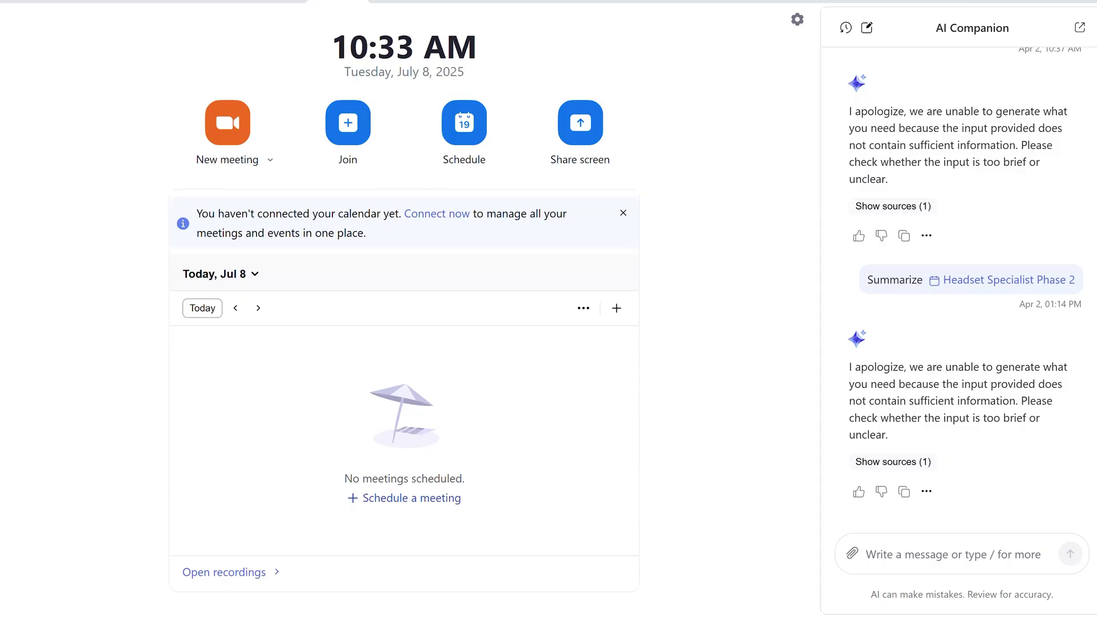
left_click(999, 3)
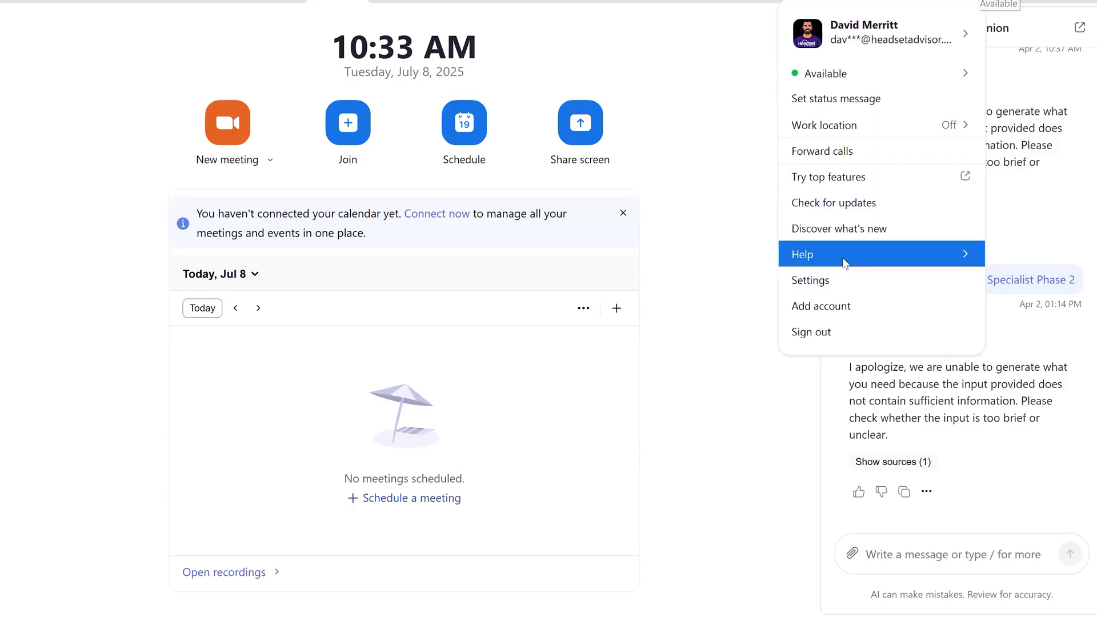
Keep the Yealink WH68 Headset Earphone as Zoom's speaker and the Headset Microphone as its microphone
left_click(817, 280)
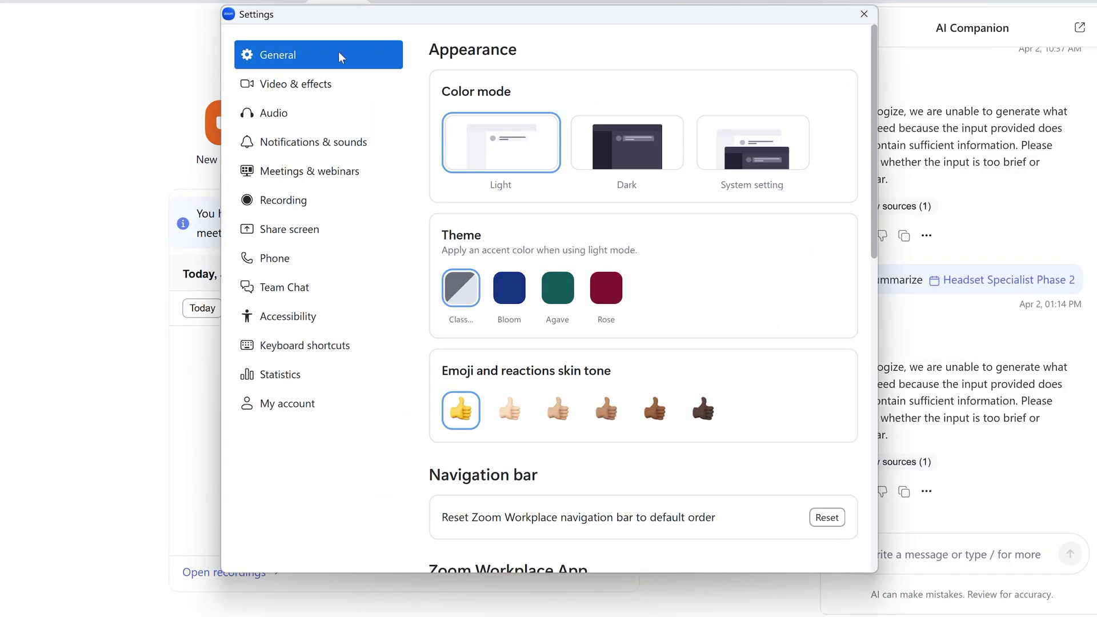
left_click(279, 120)
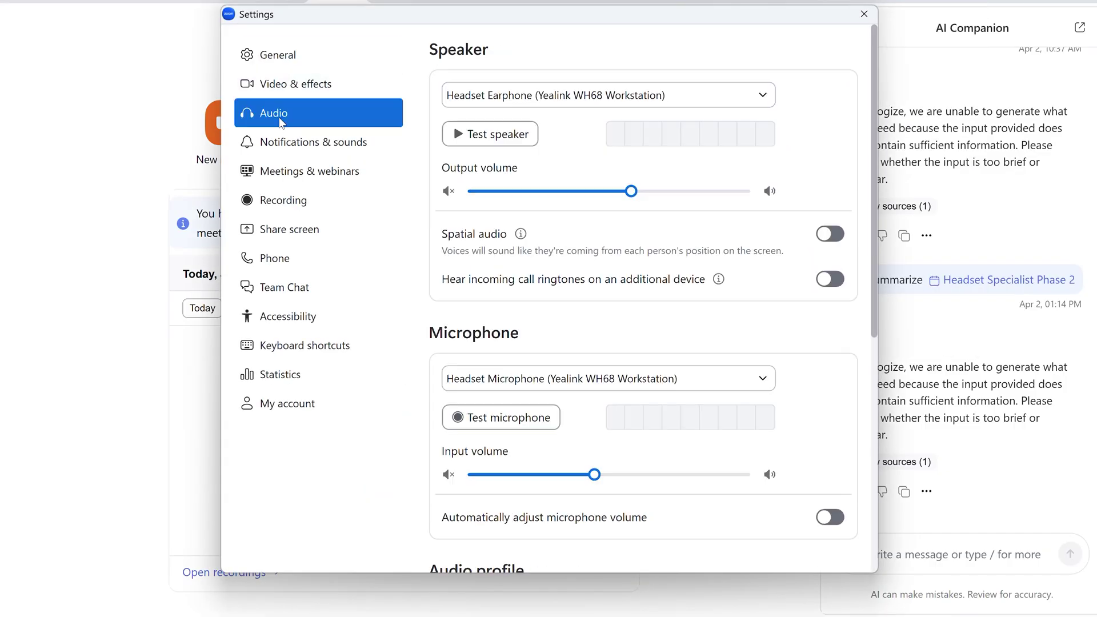
left_click(582, 95)
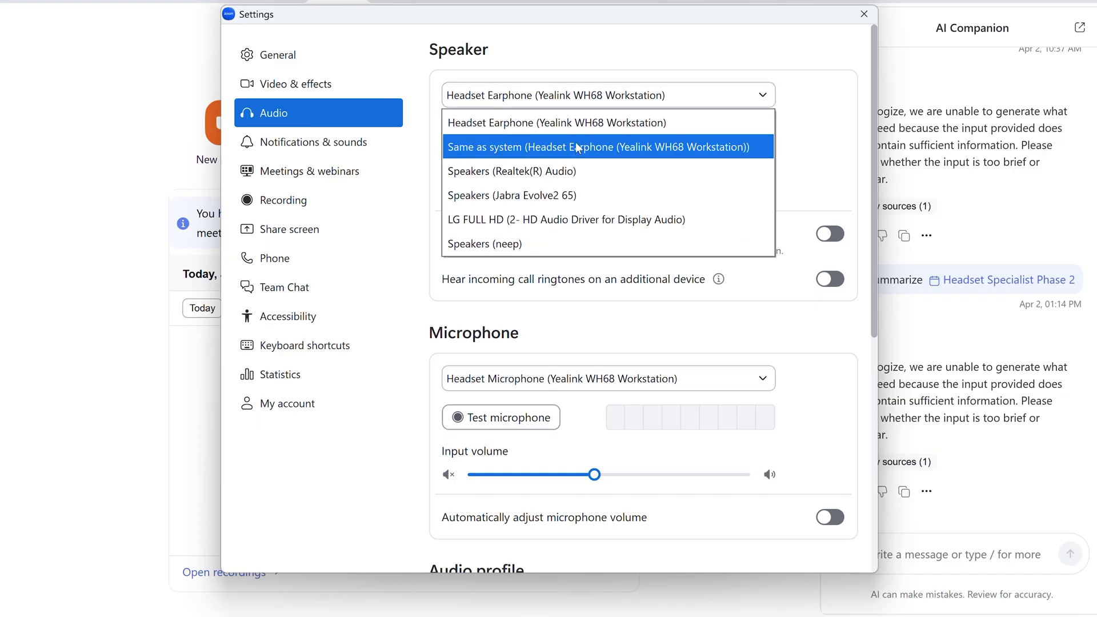
left_click(578, 125)
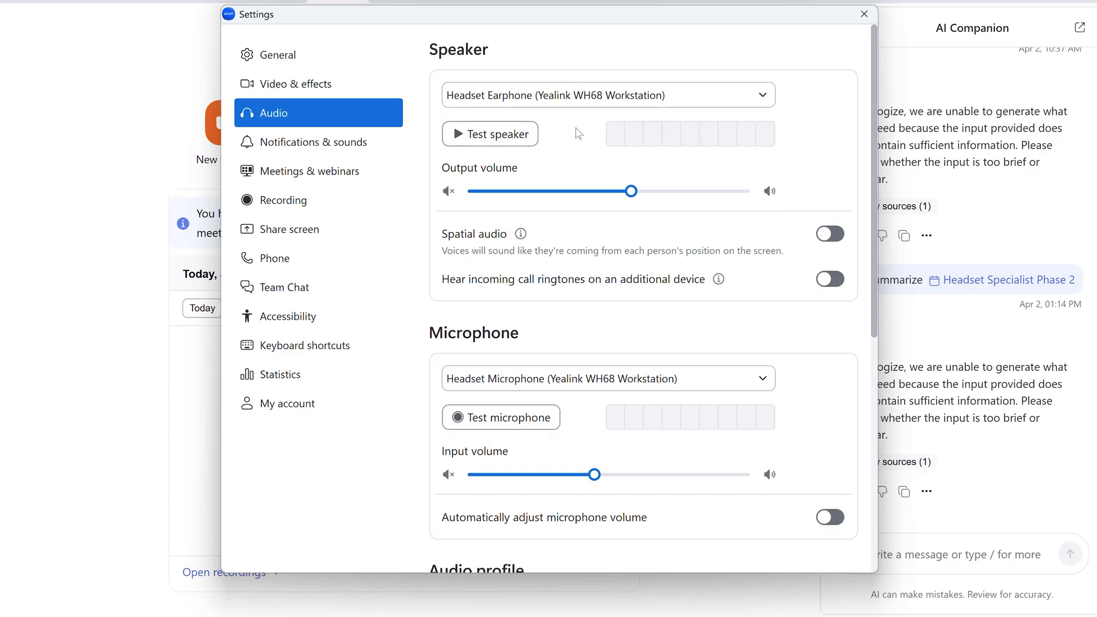
left_click(566, 381)
left_click(544, 408)
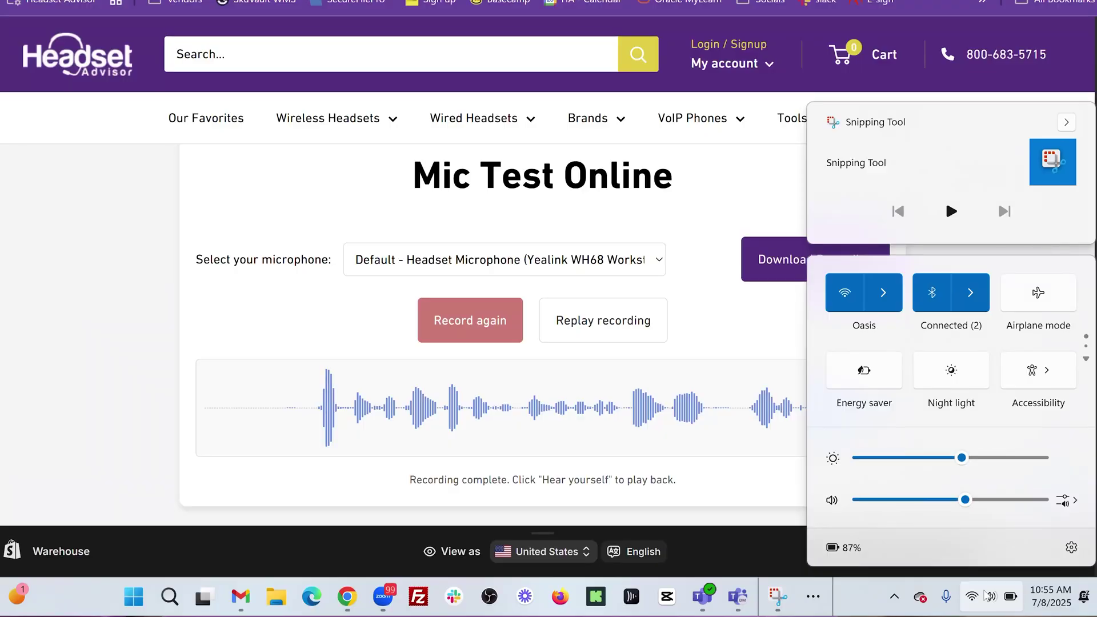
Confirm the Quick Settings output is the Yealink WH68 Headset Earphone, then replay the test recording
left_click(1063, 499)
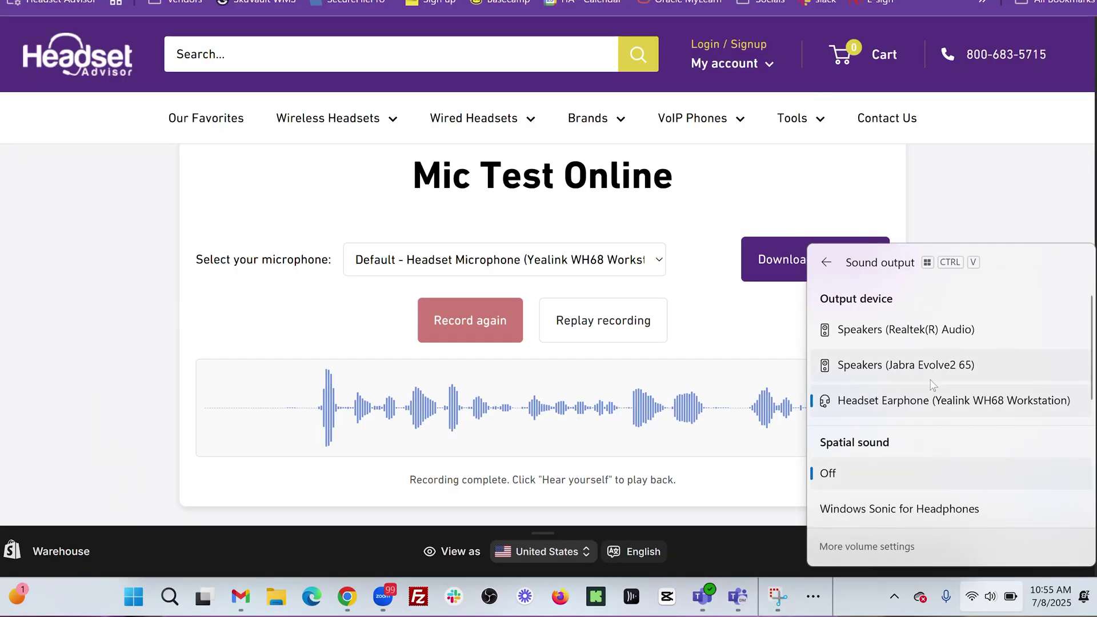
left_click(820, 258)
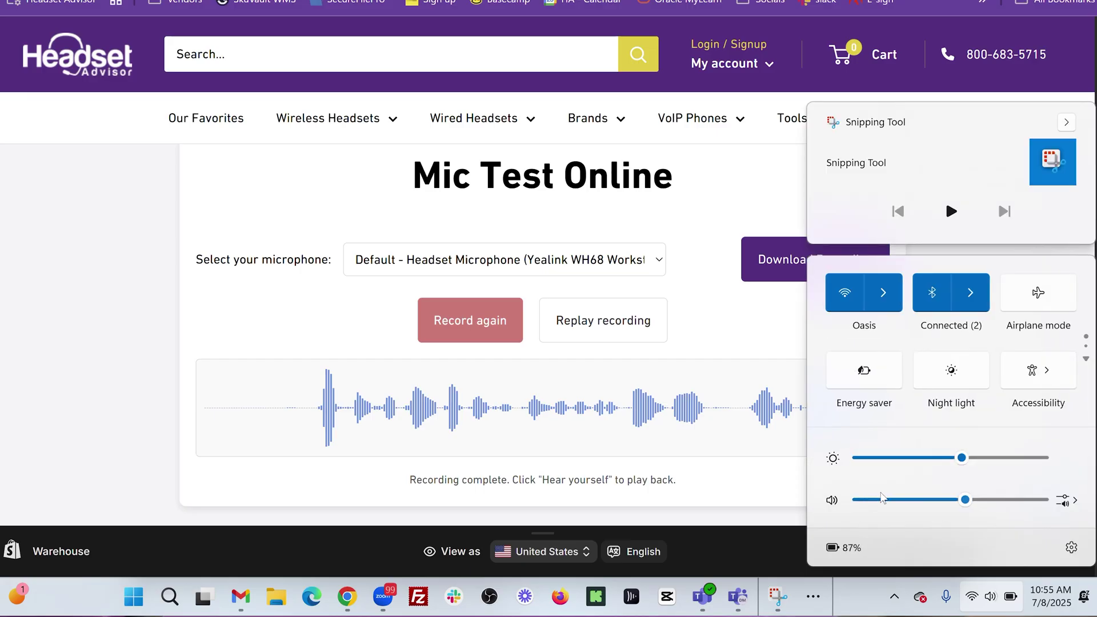
left_click(549, 438)
left_click(591, 322)
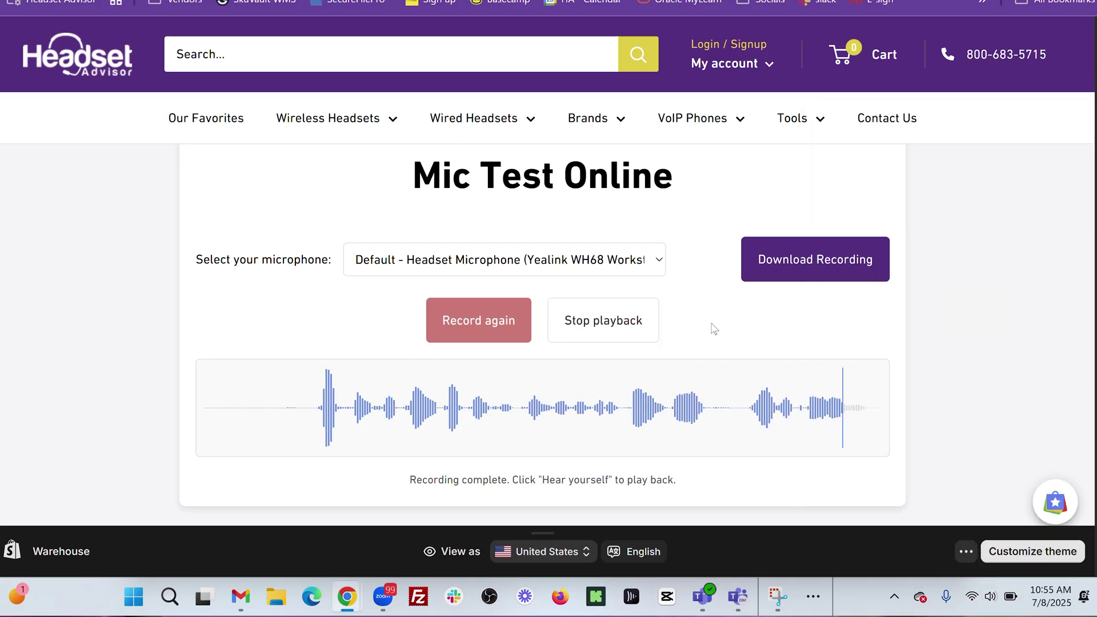
key("space")
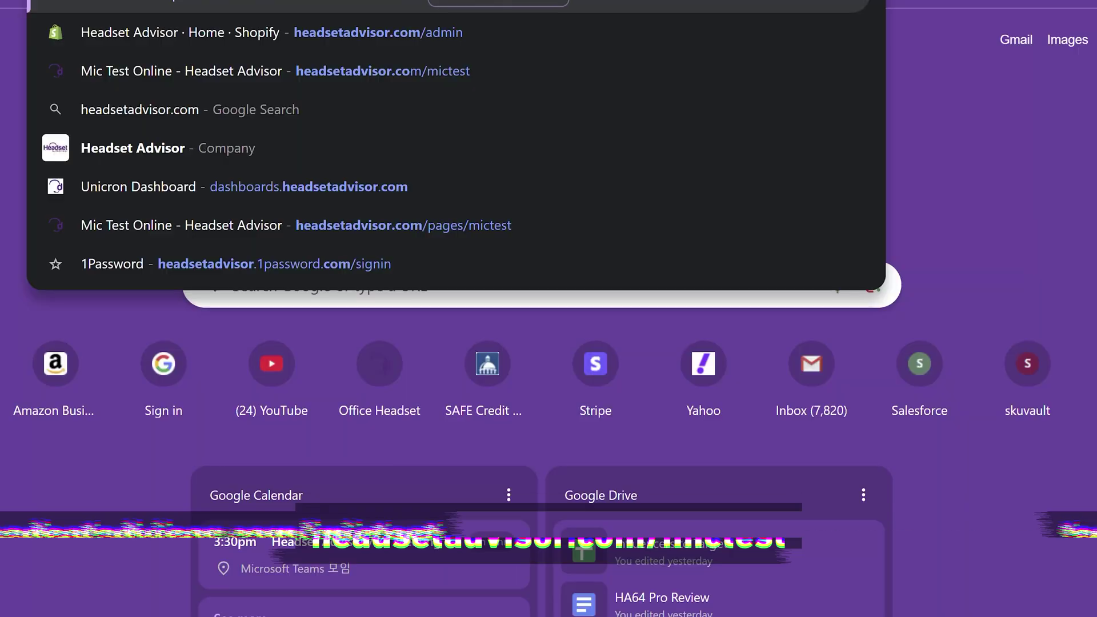
Record and play back a mic test at headsetadvisor.com/mictest with the default Headset Microphone
type("/mi")
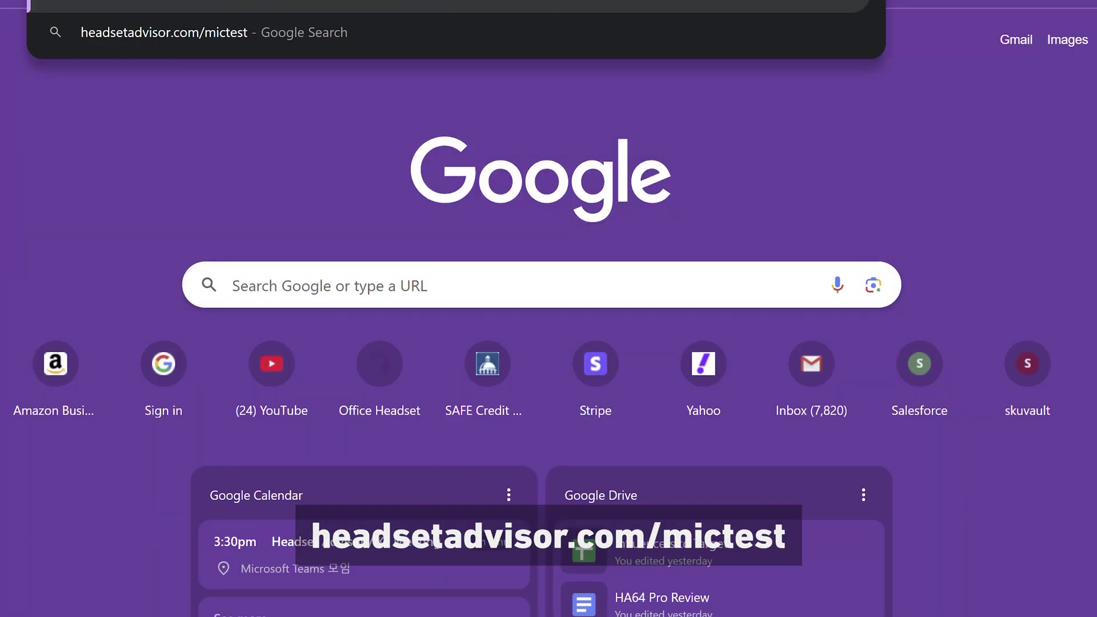
type("ctest")
key("Return")
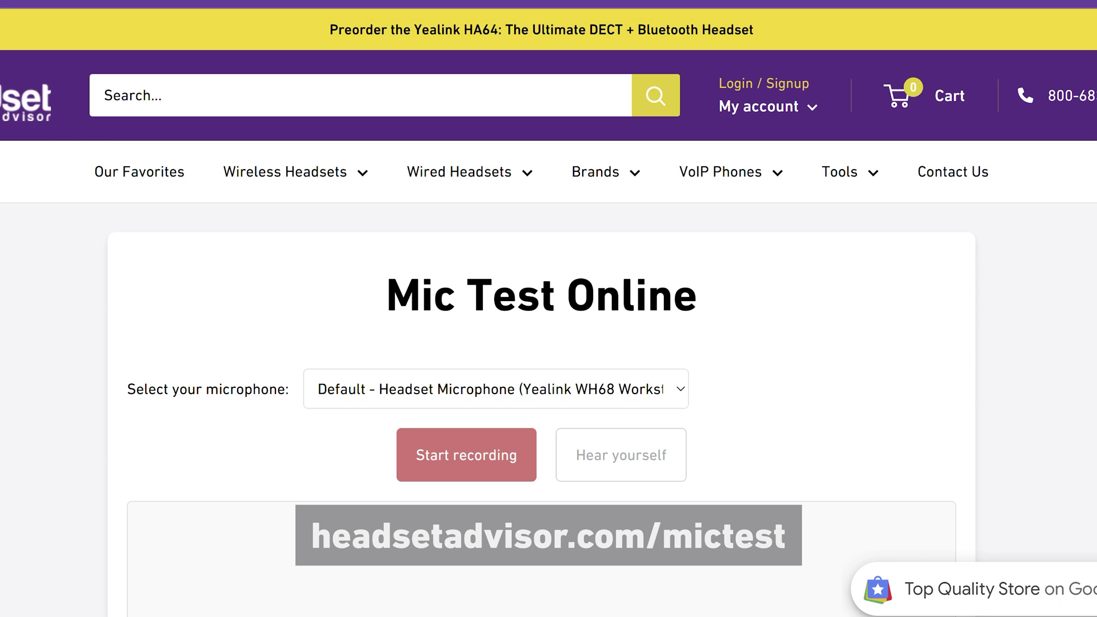
left_click(410, 397)
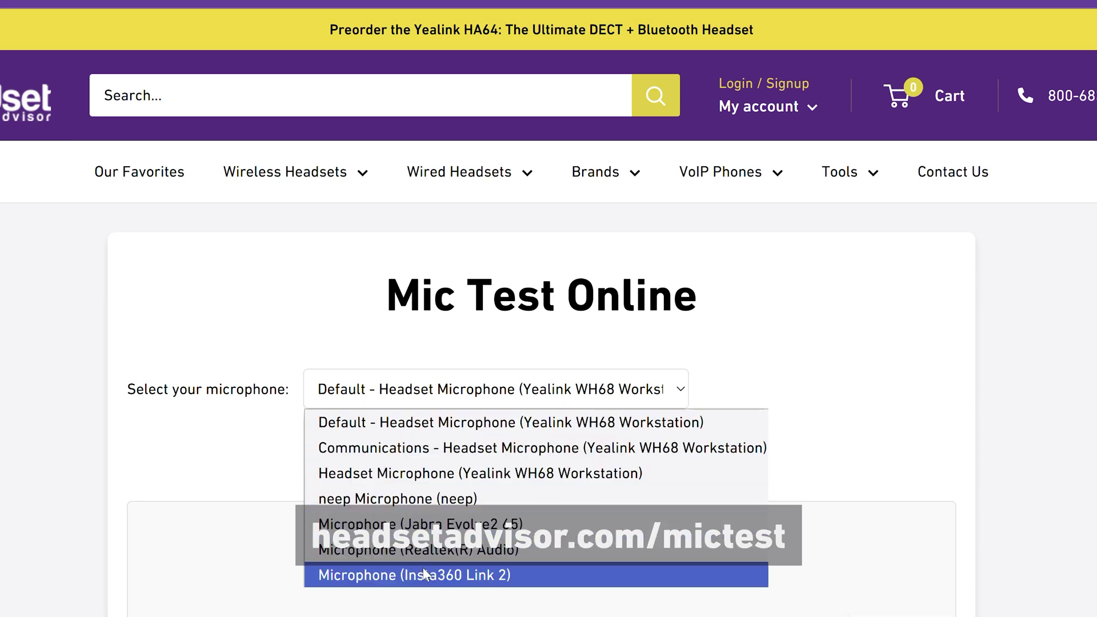
left_click(429, 423)
left_click(472, 464)
scroll(233, 451, "down", 2)
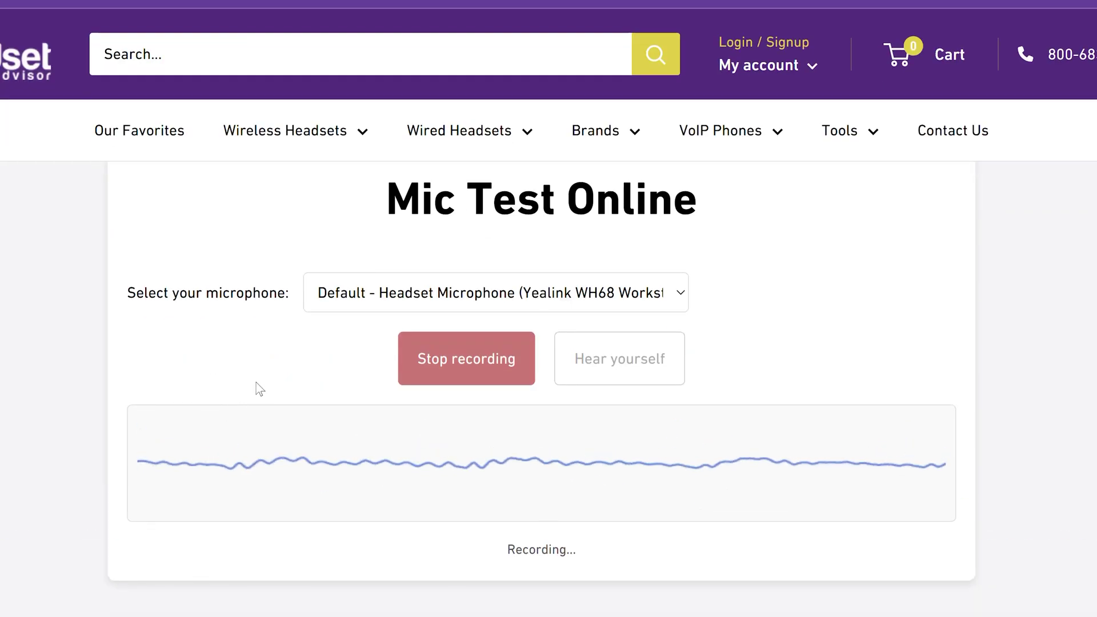
left_click(460, 369)
left_click(637, 381)
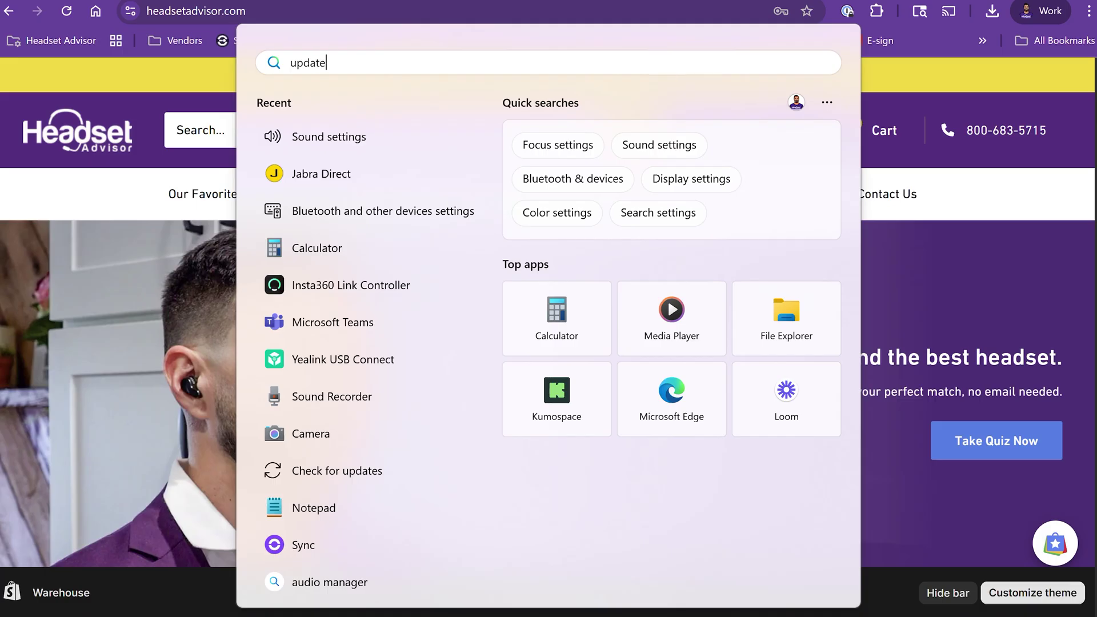
Check for new Windows updates from the Windows Update settings page
type("s")
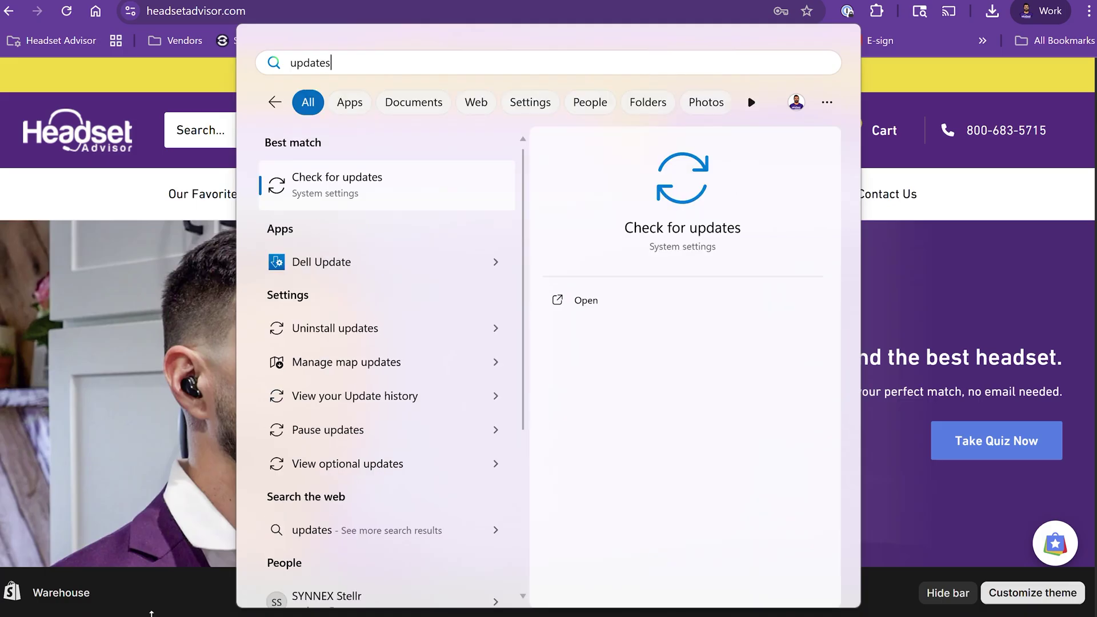
left_click(350, 194)
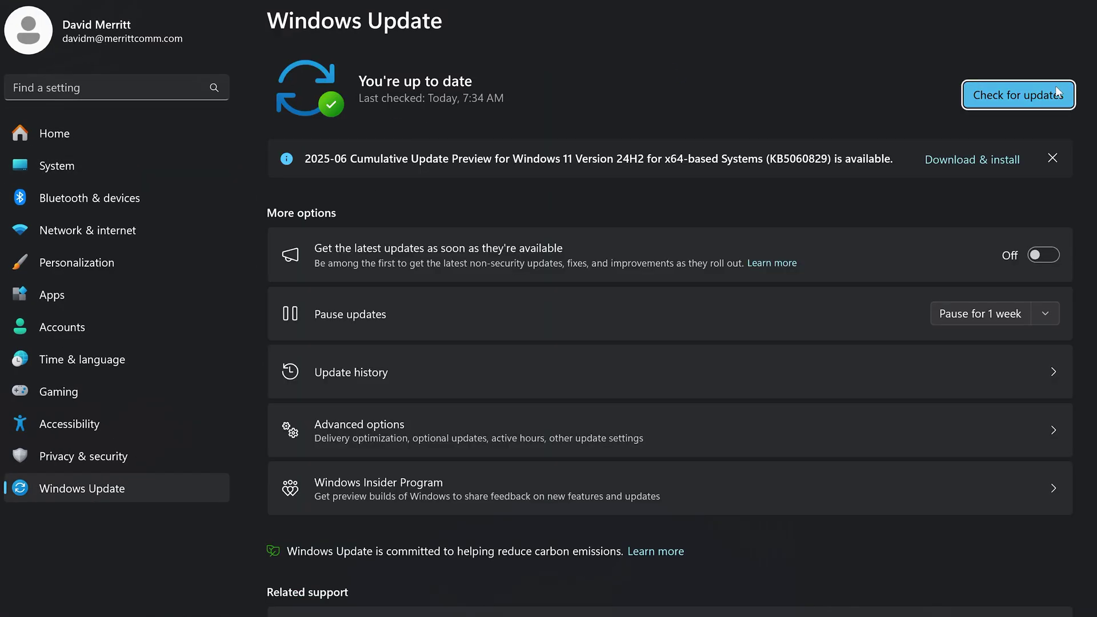
left_click(1055, 88)
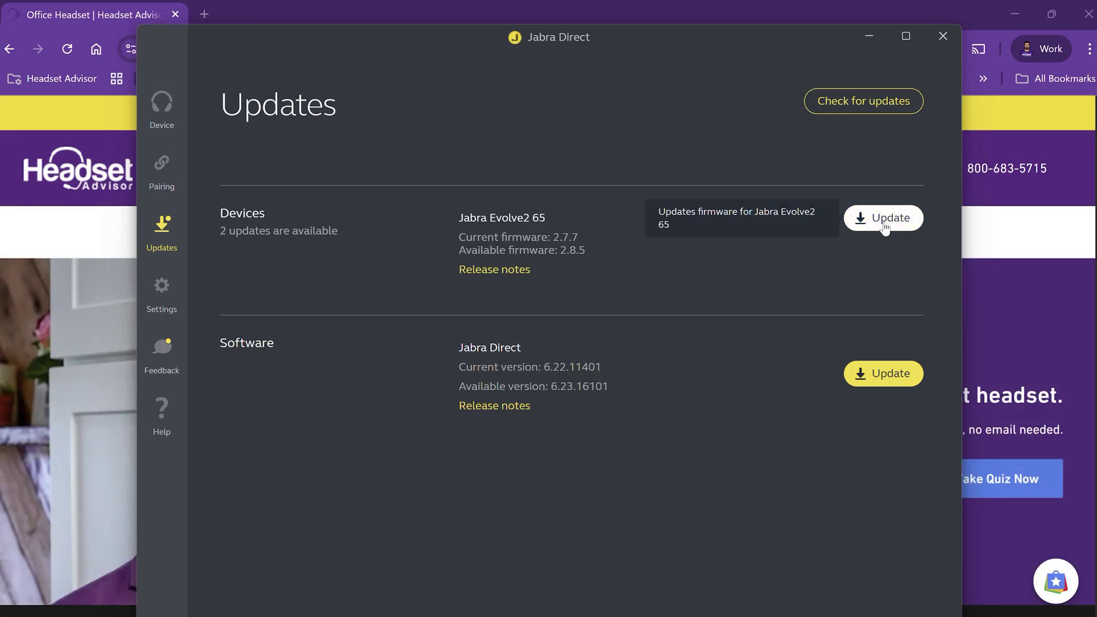
Start the Jabra Evolve2 65 firmware update from 2.7.7 to 2.8.5 with English notifications
left_click(872, 101)
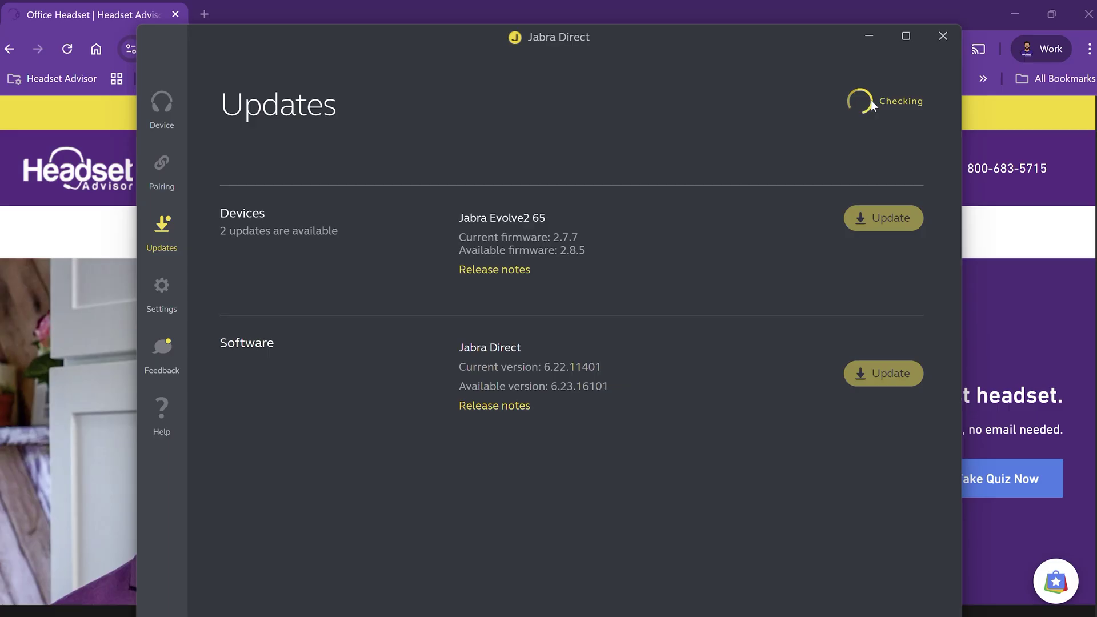
left_click(892, 220)
left_click(509, 405)
left_click(388, 568)
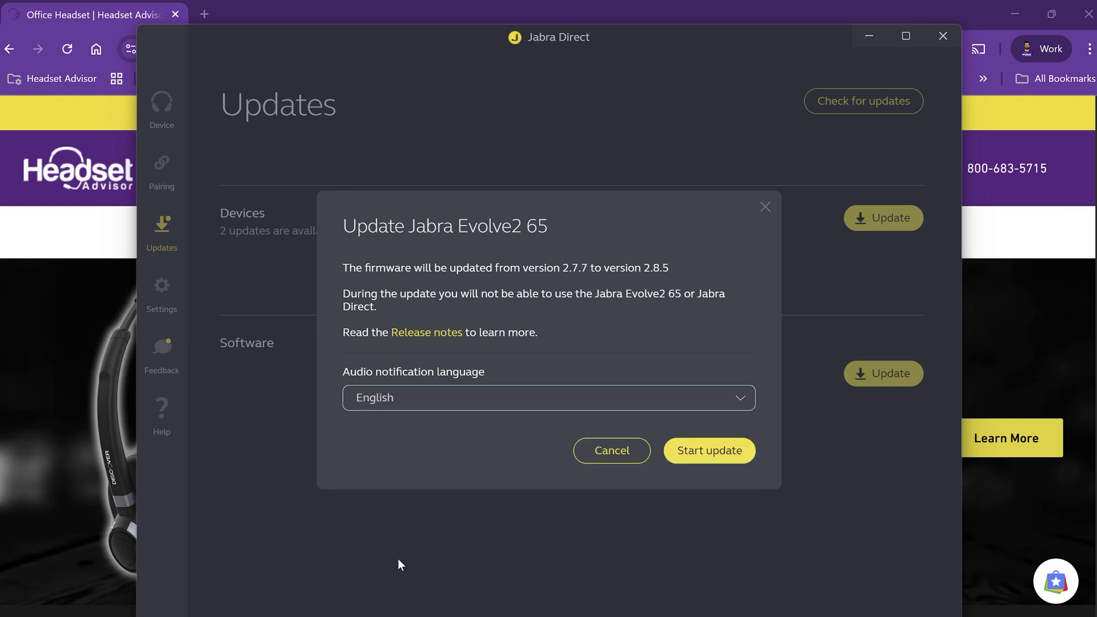
left_click(716, 451)
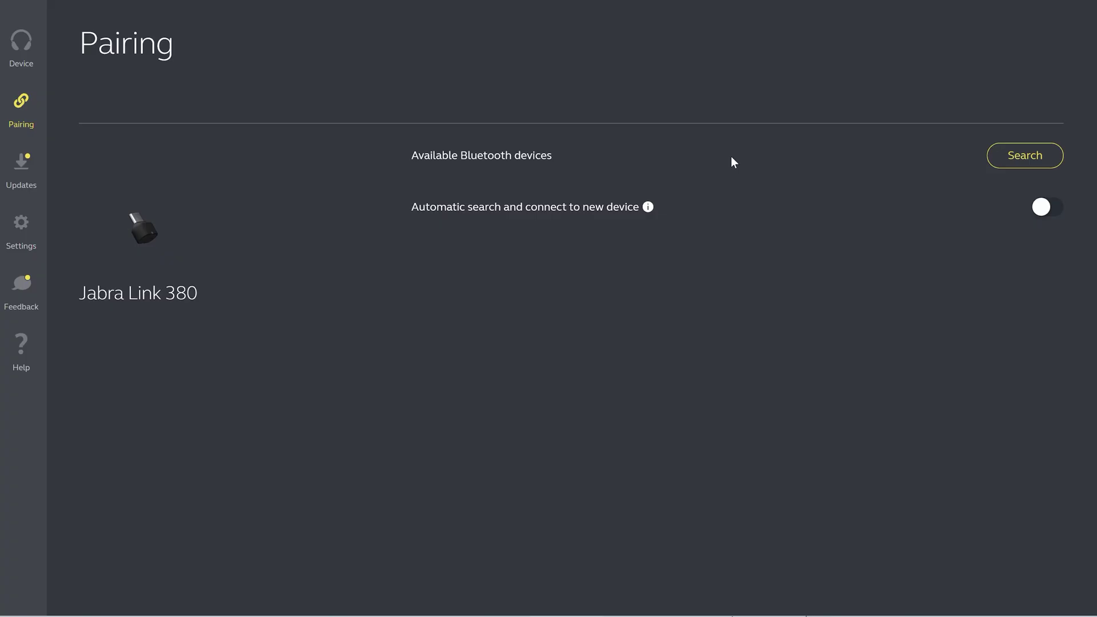
Search for nearby devices and pair the Jabra Link 380 with the Evolve2 65 headset
left_click(1023, 153)
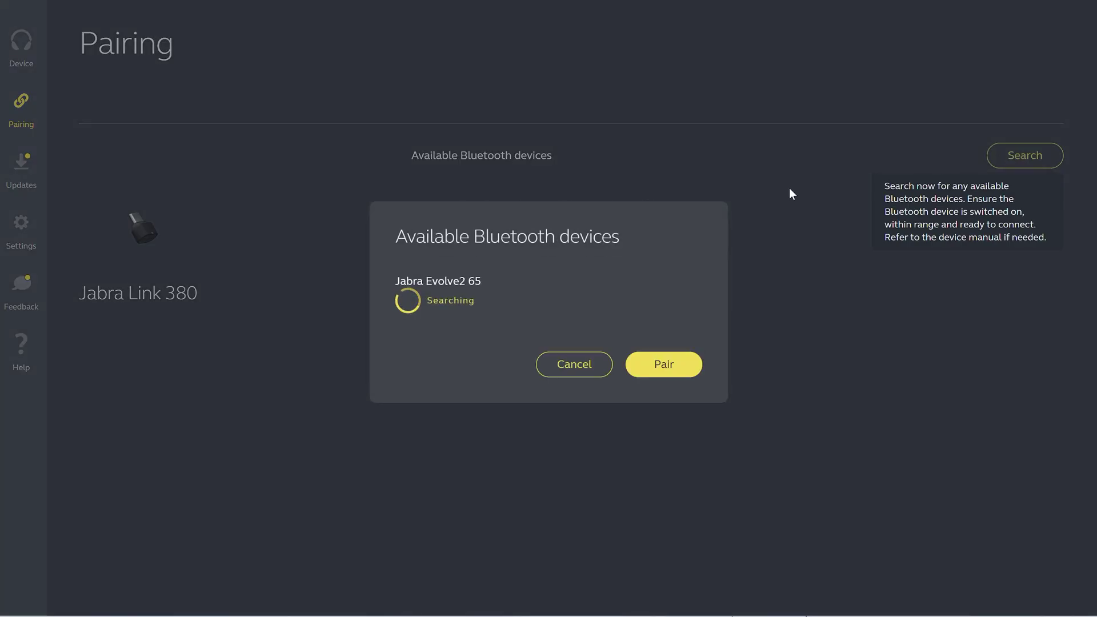
left_click(666, 364)
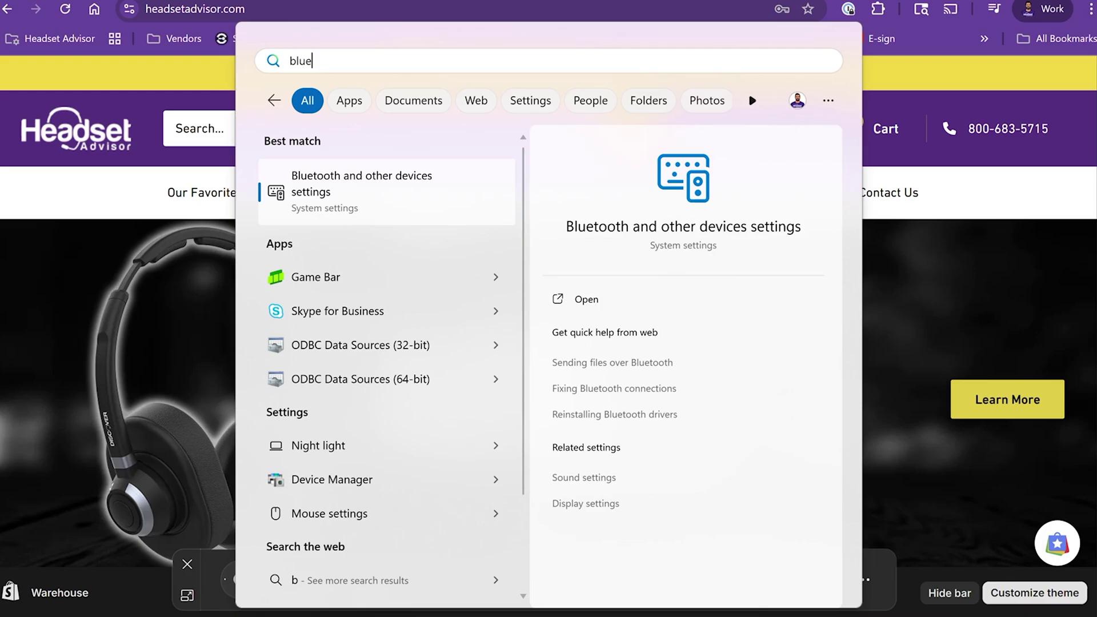
Add the Jabra Evolve2 65 Flex as a Bluetooth device from Bluetooth & devices settings
type("tooth")
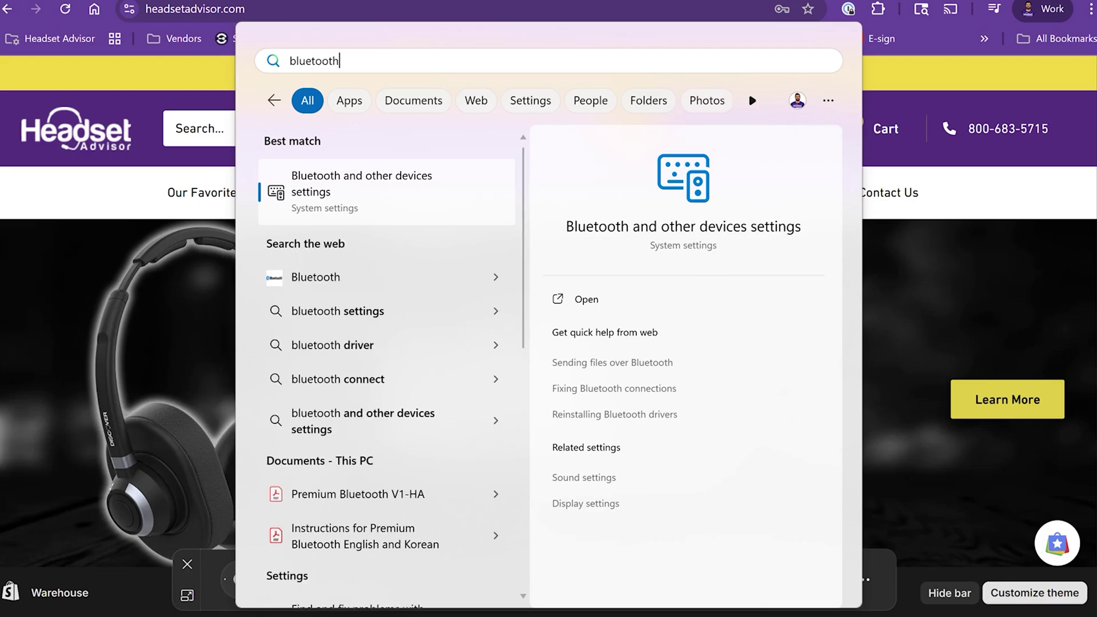
left_click(360, 177)
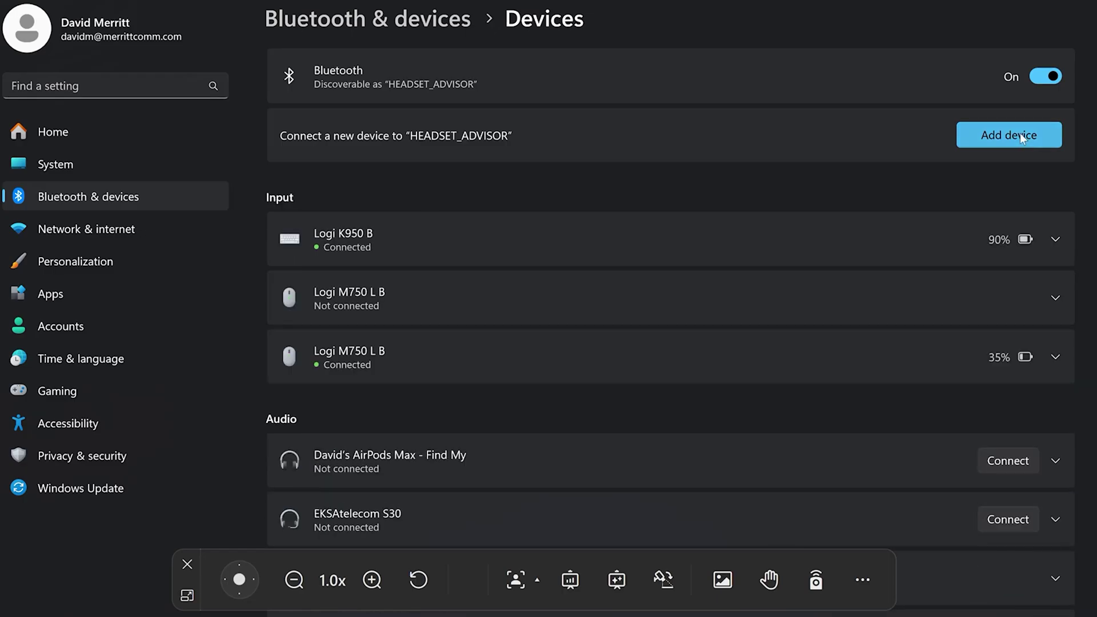
left_click(1020, 134)
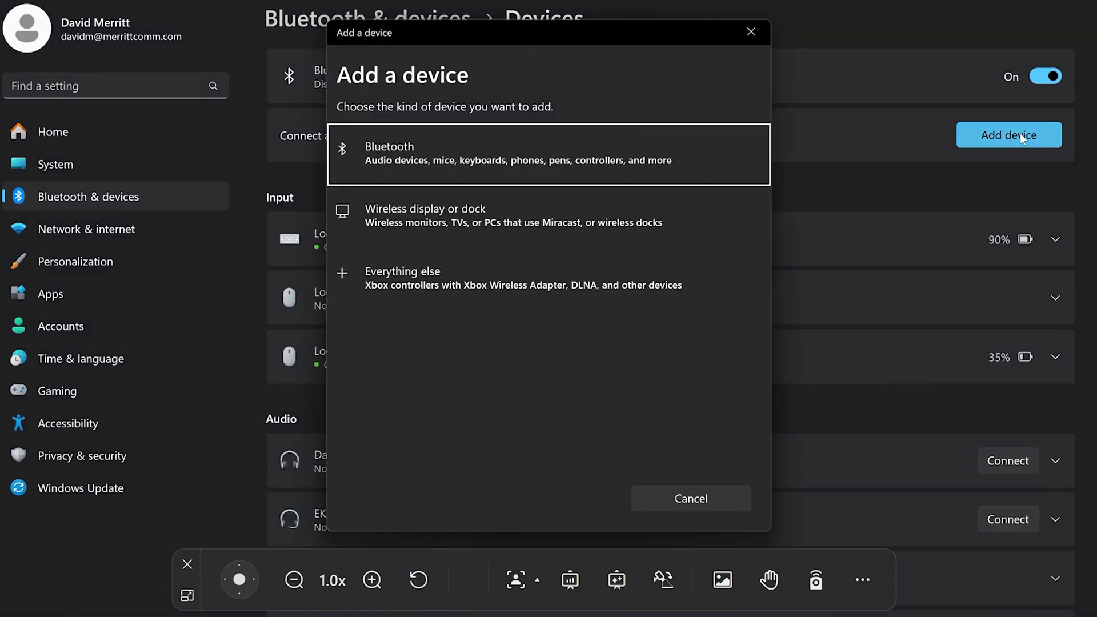
left_click(376, 147)
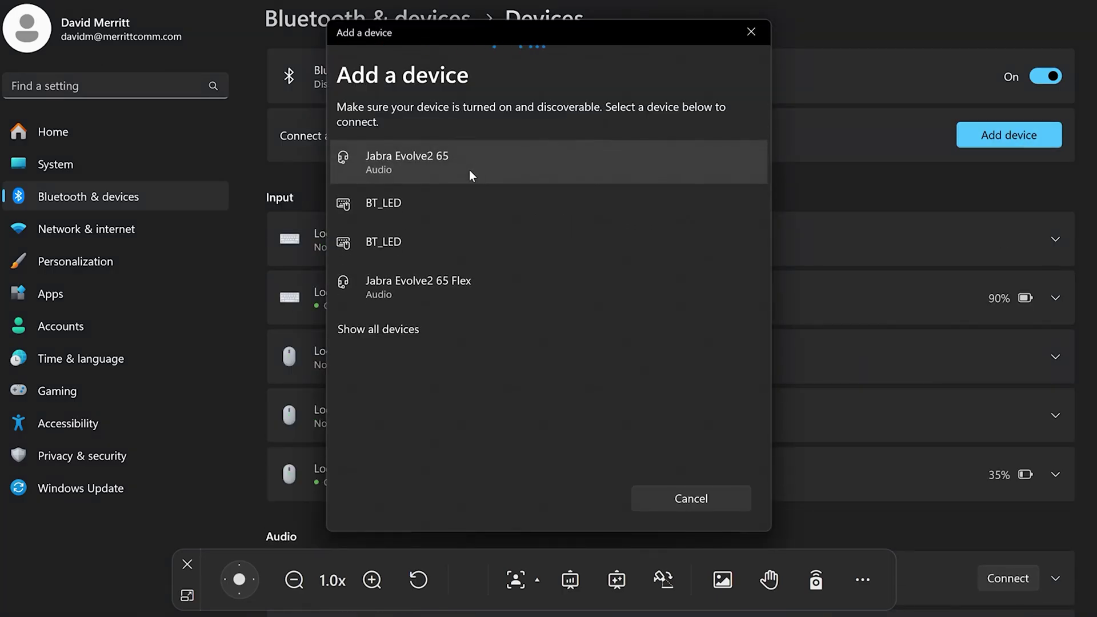
left_click(383, 291)
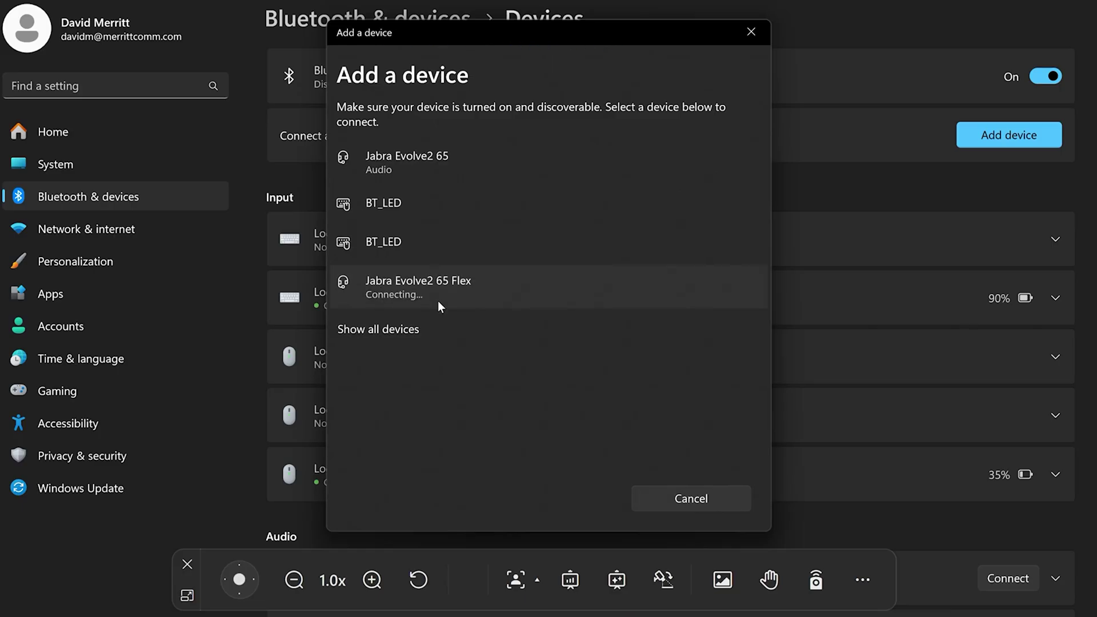